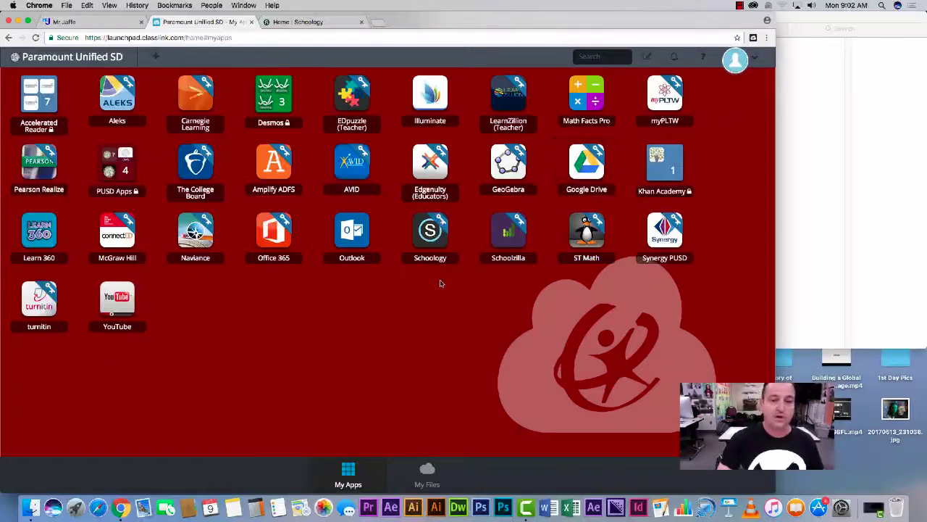
Step: Open Schoology from the launchpad and go to the Unit 2 Graphic Design folder in the personal resources
click(429, 246)
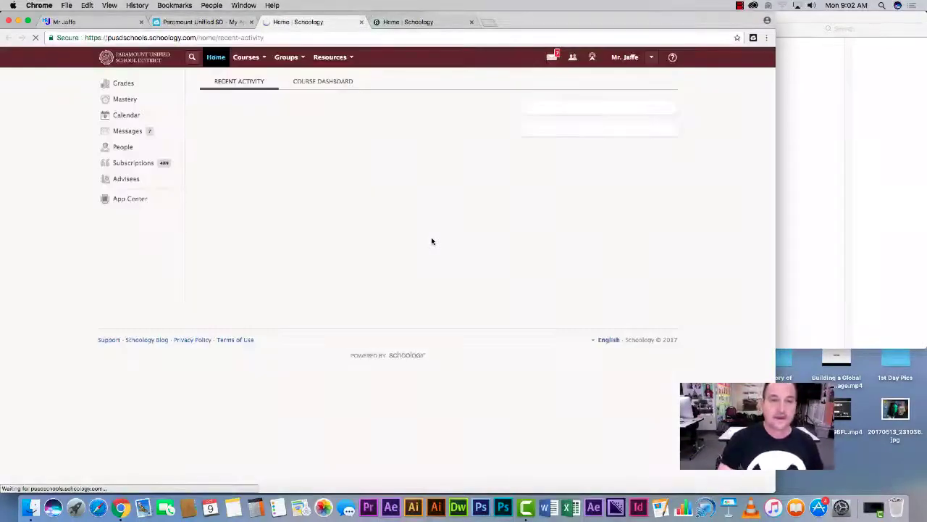
click(328, 57)
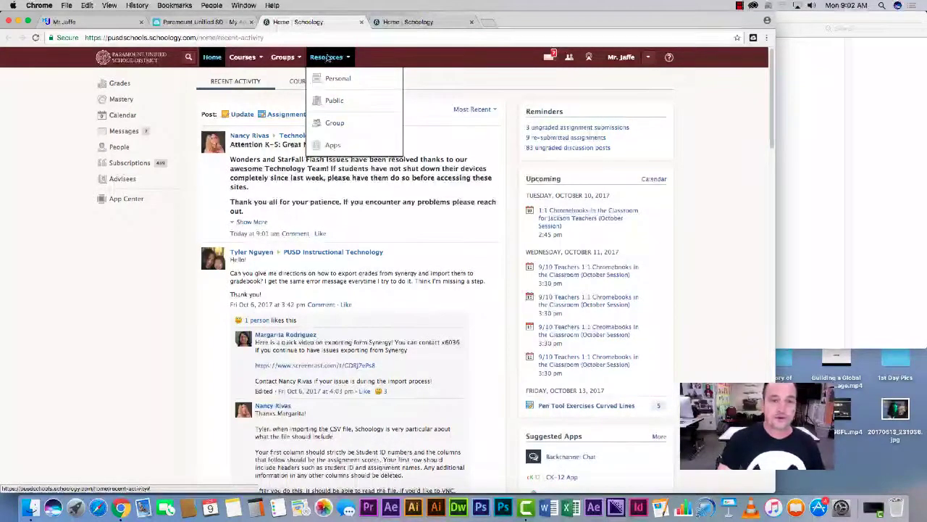
click(333, 83)
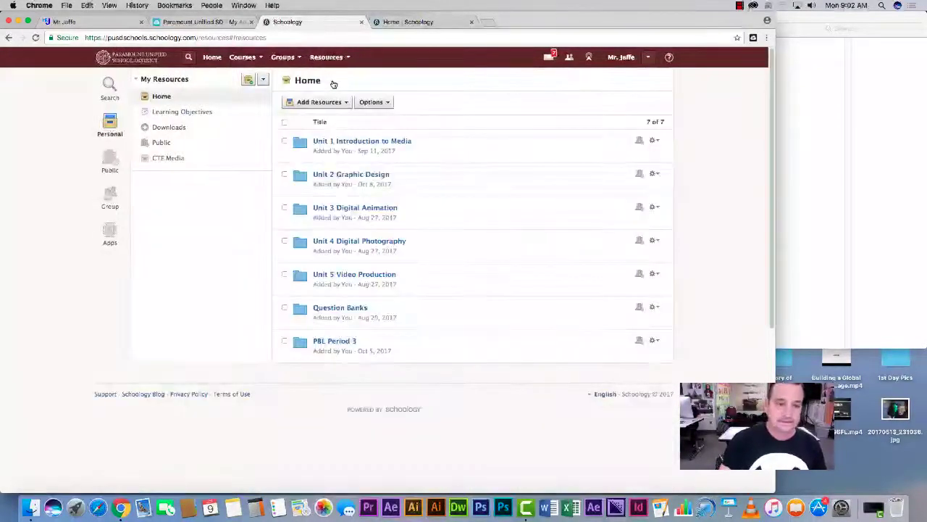
scroll(340, 172, down, 2)
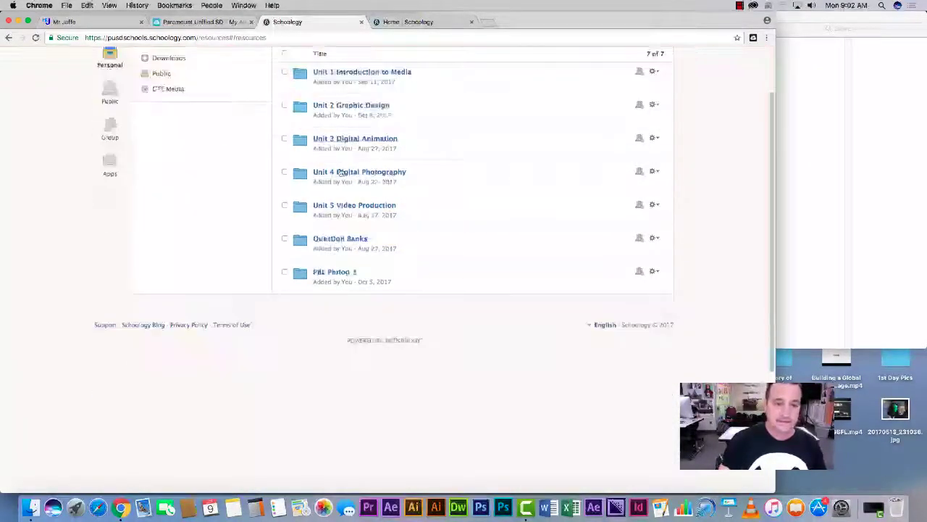
click(353, 106)
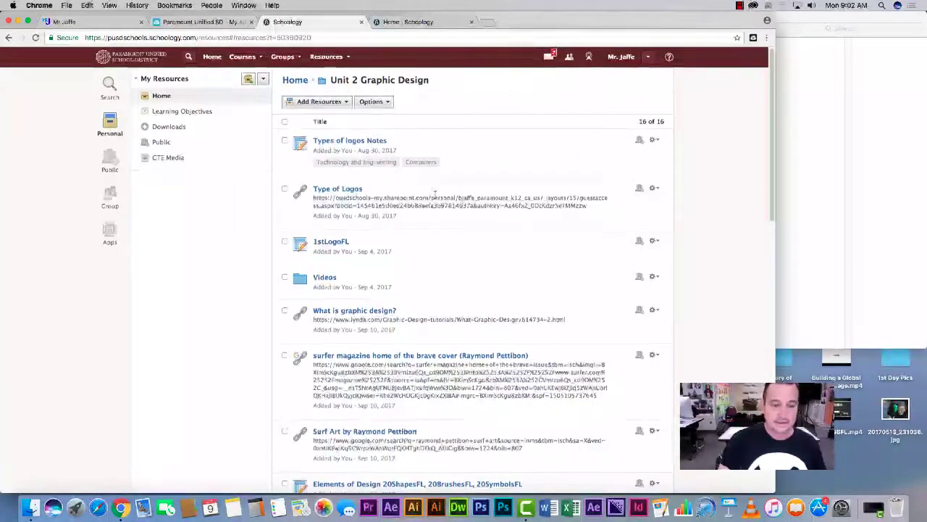
Step: Download exercise4.ai, exercise5.ai and exercise6.ai from the Pen Tool Exercises Curved Lines assignment
scroll(431, 220, down, 15)
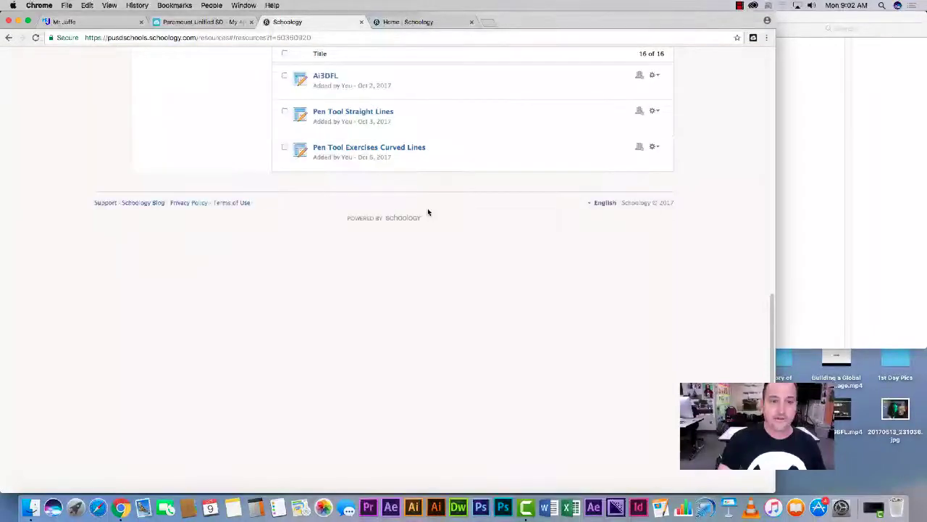
click(390, 152)
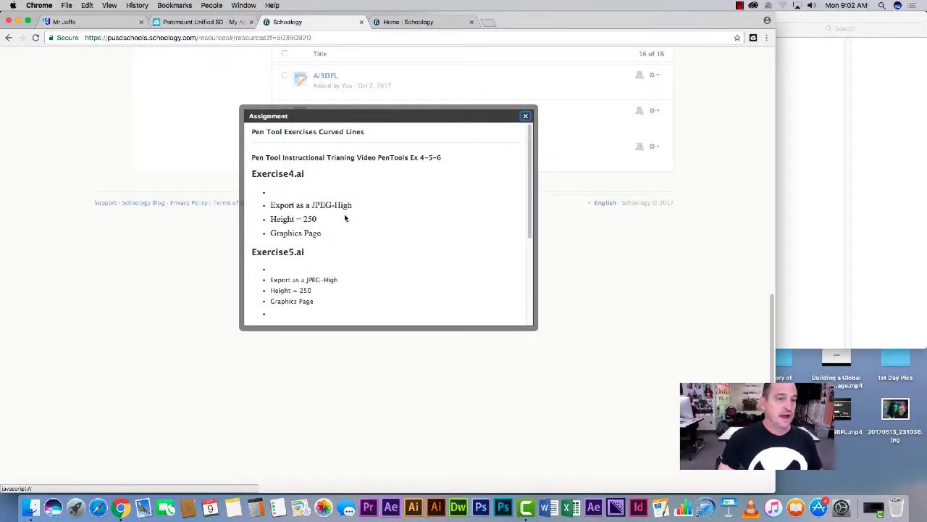
drag(530, 180, 531, 247)
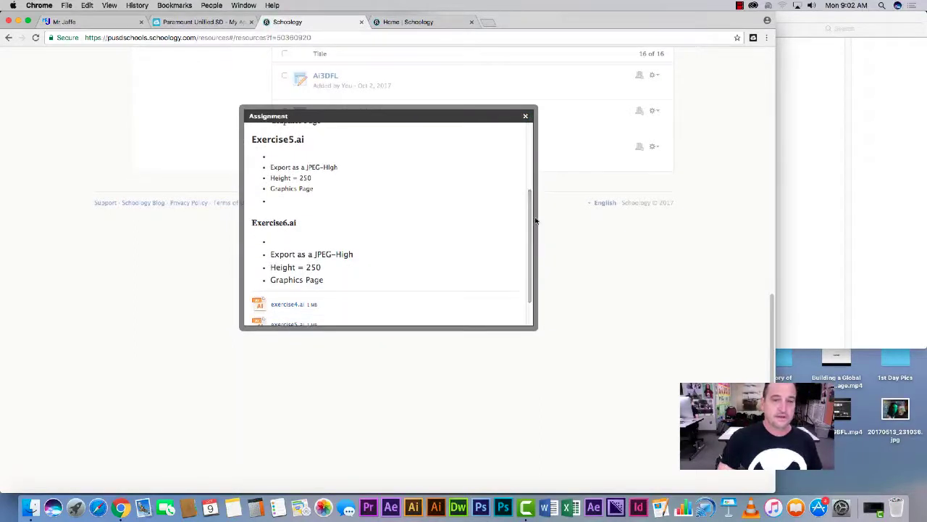
drag(531, 217, 515, 249)
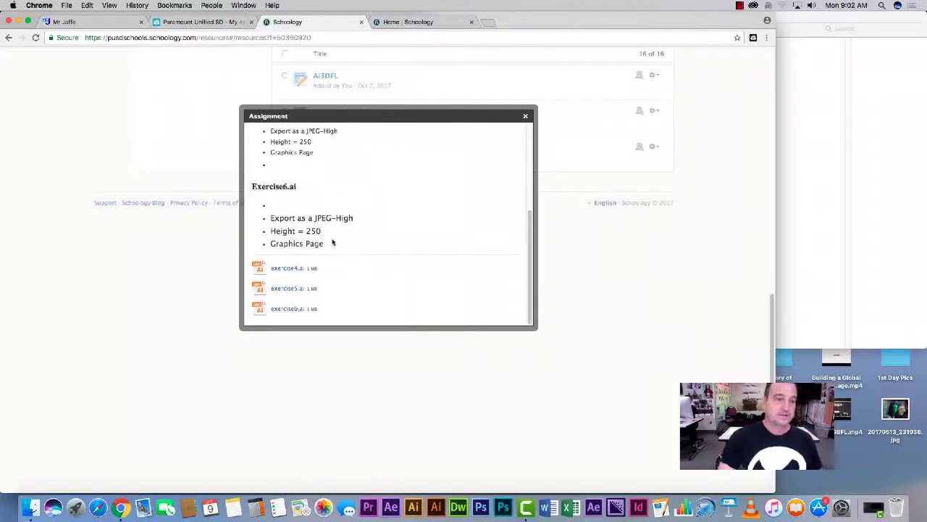
click(283, 269)
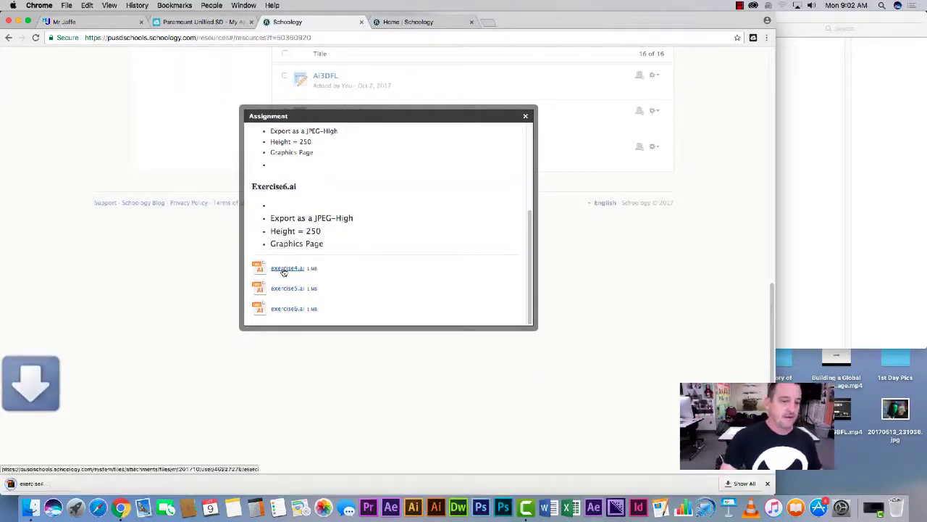
click(288, 289)
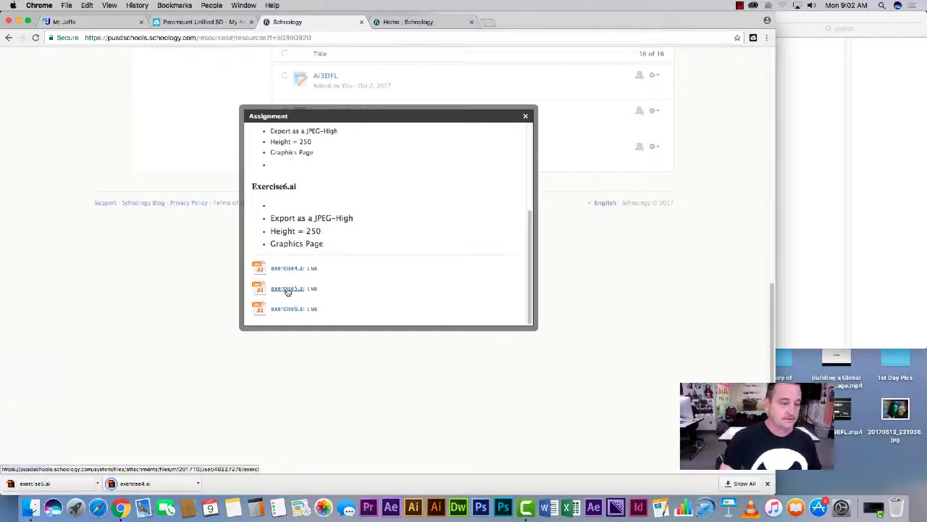
click(292, 310)
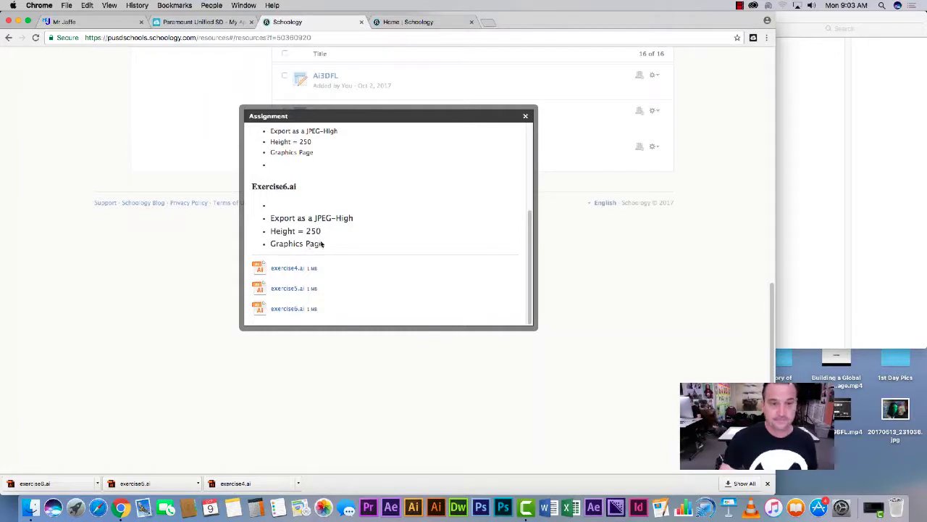
click(524, 117)
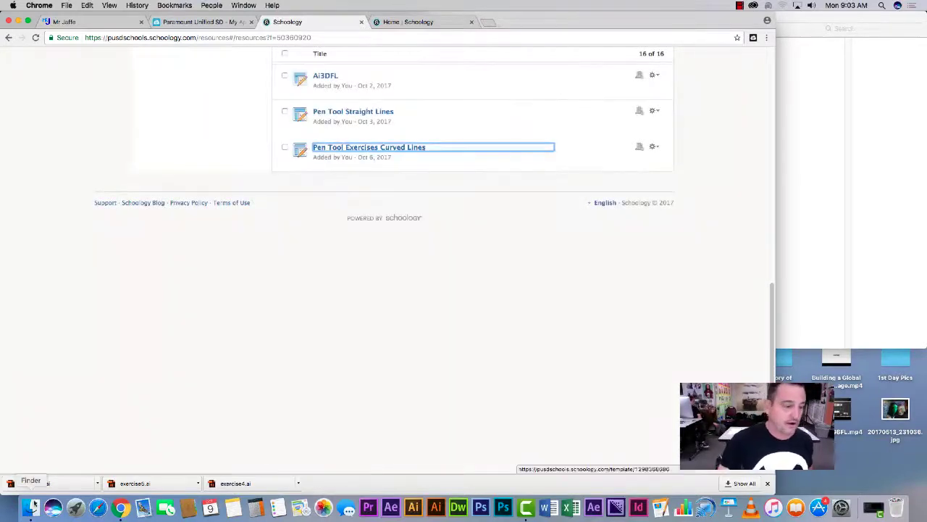
Step: Open the downloaded exercise4.ai in Illustrator and sample the red line's appearance with the Eyedropper tool
click(225, 484)
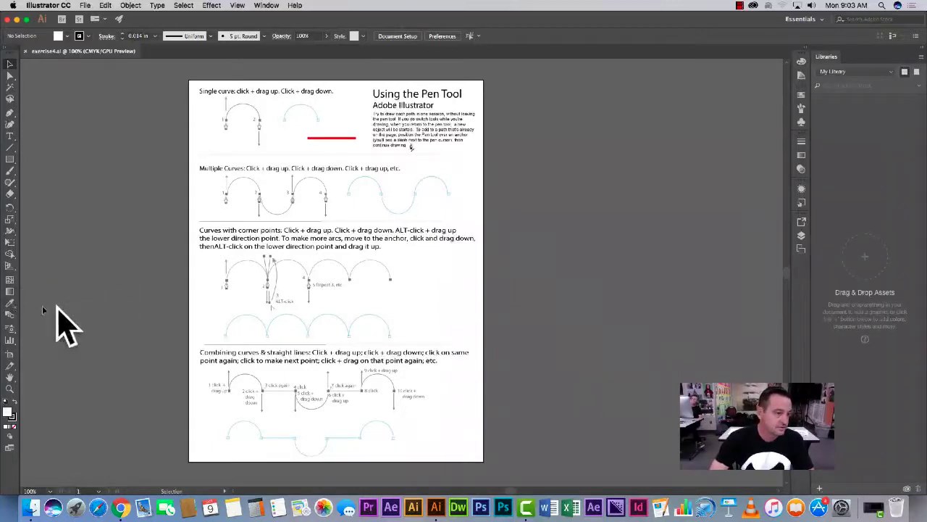
click(11, 304)
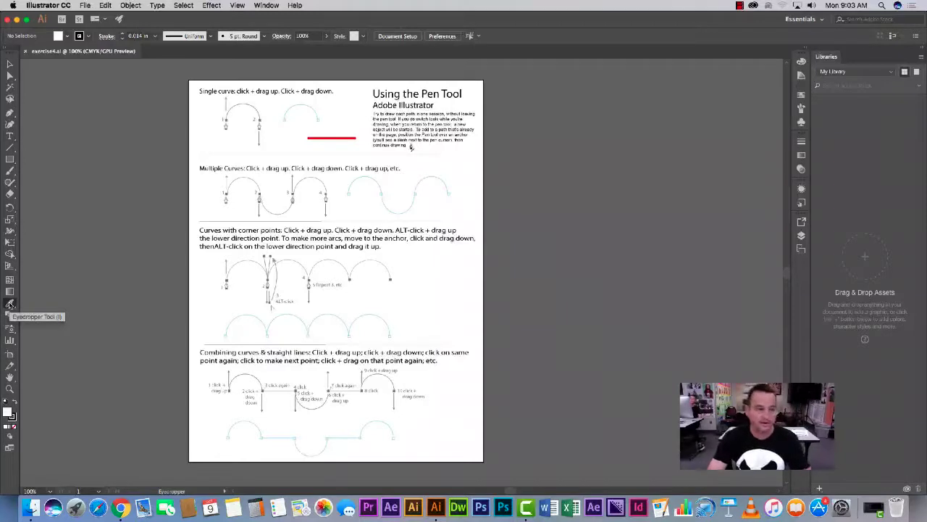
click(334, 135)
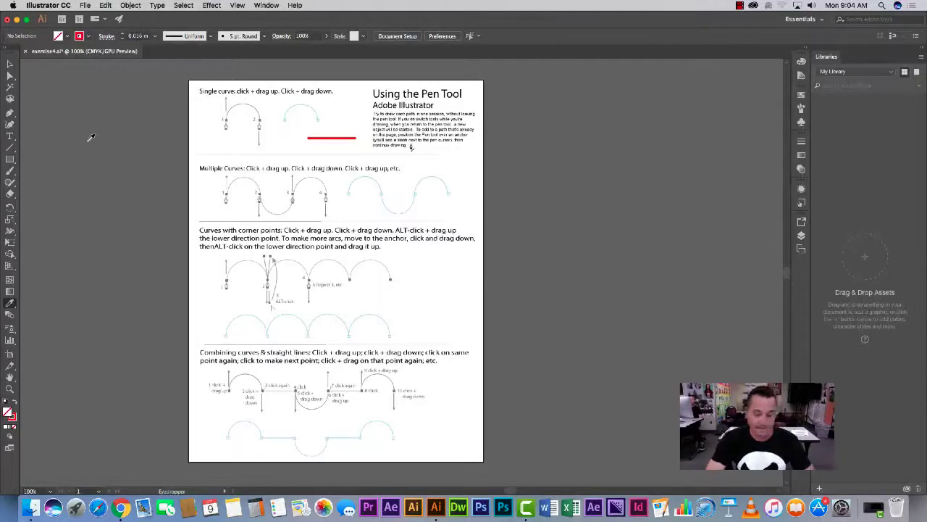
Step: Trace the numbered single-curve example from point 1 to point 2 with the Pen tool, pulling handles up and then down
key(p)
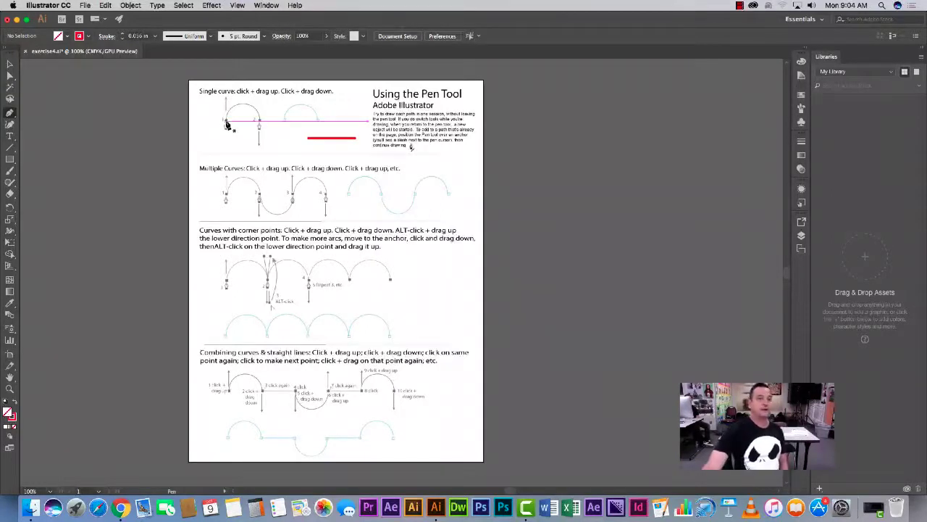
drag(226, 123, 226, 97)
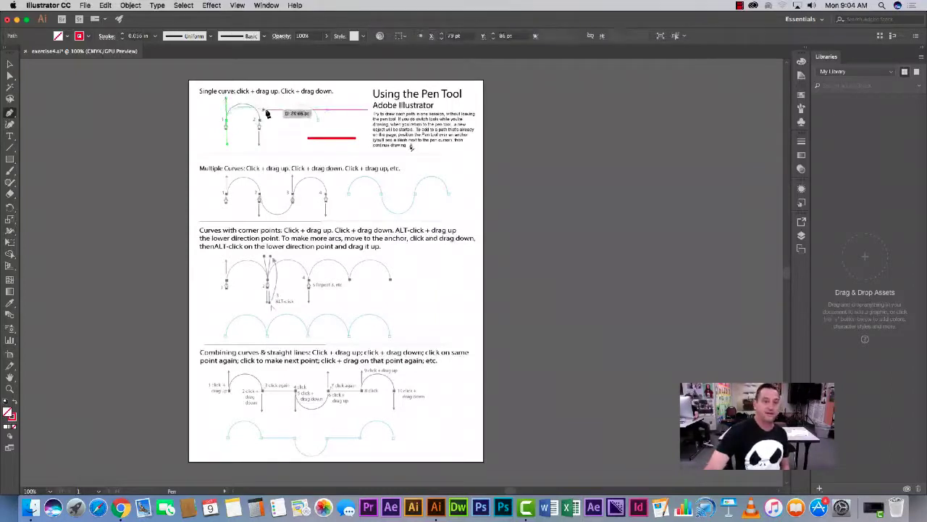
drag(260, 124, 262, 126)
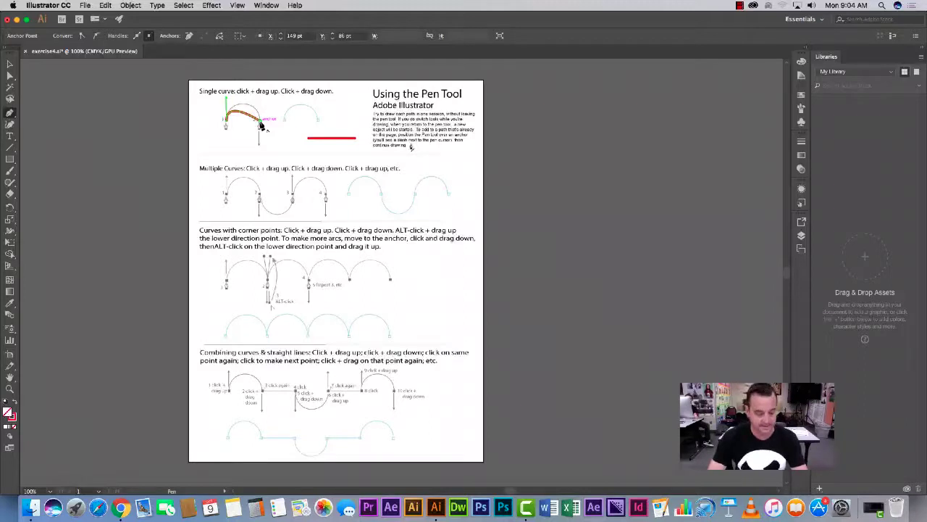
drag(263, 126, 264, 127)
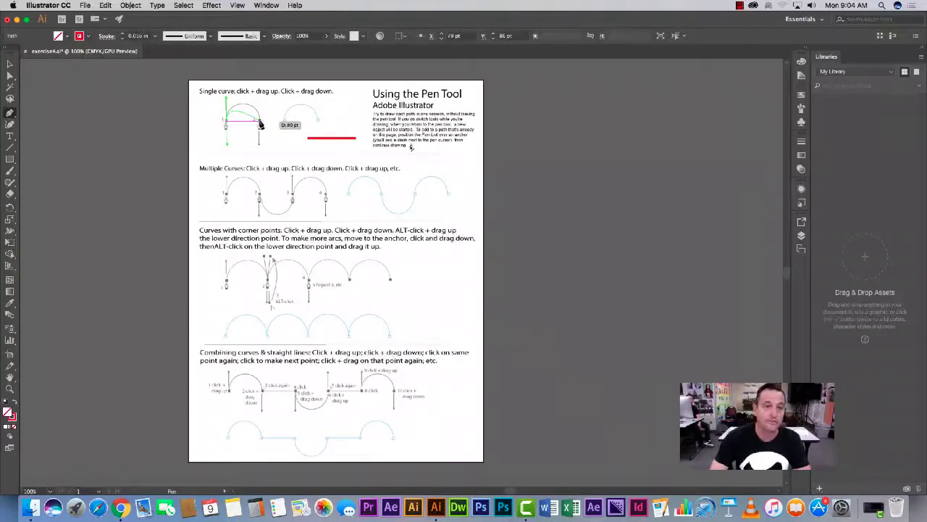
drag(260, 123, 258, 148)
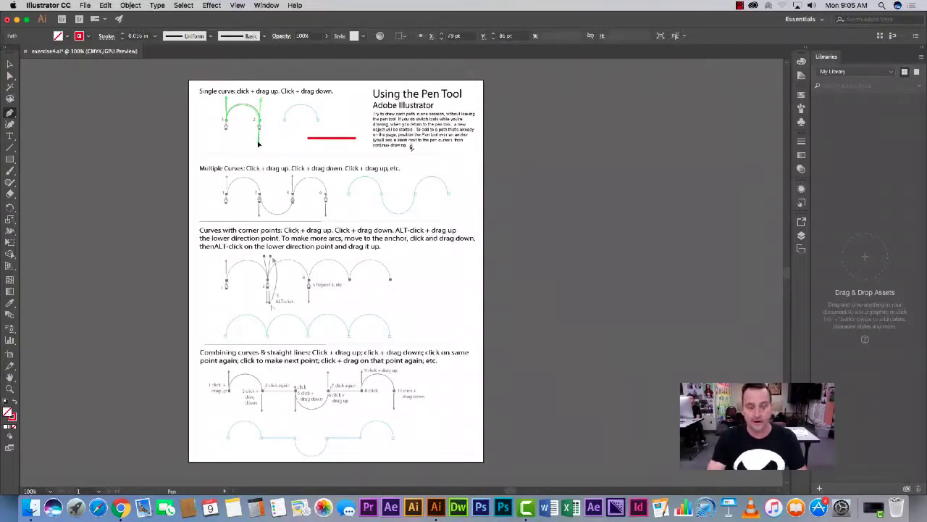
mouse_move(258, 146)
mouse_down()
mouse_move(246, 146)
mouse_move(268, 142)
mouse_move(280, 154)
mouse_move(247, 148)
mouse_move(282, 141)
mouse_move(258, 145)
mouse_up()
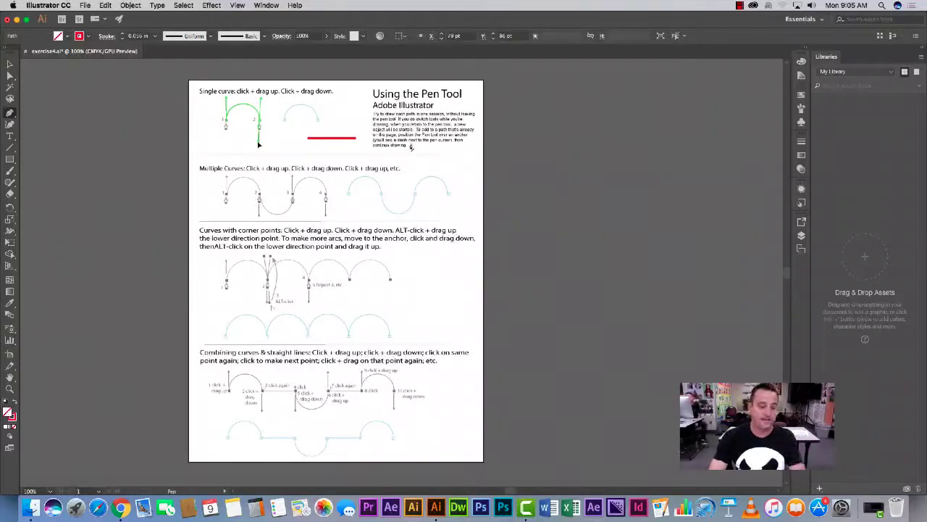
drag(257, 144, 260, 146)
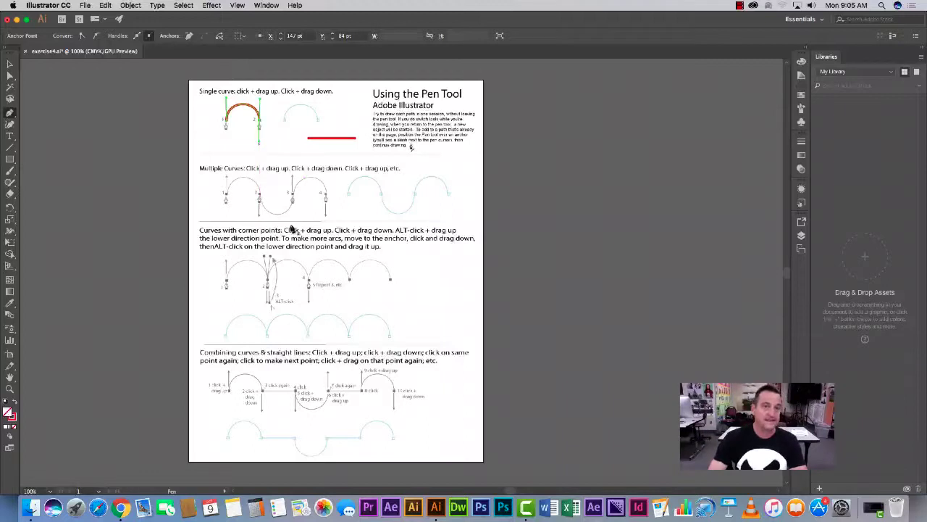
Step: Trace the numbered Multiple Curves example through points 1 to 4 as one continuous wave, alternating upward and downward handles
drag(227, 196, 260, 223)
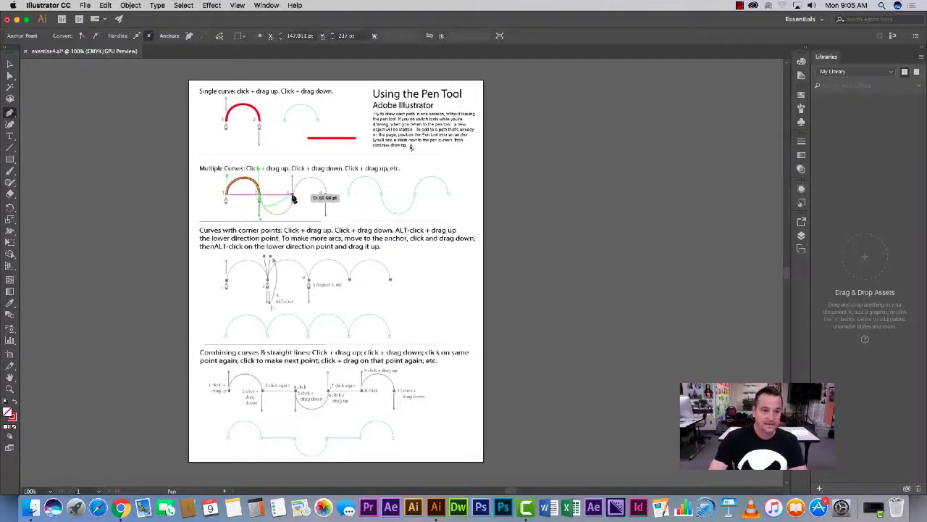
drag(292, 195, 325, 216)
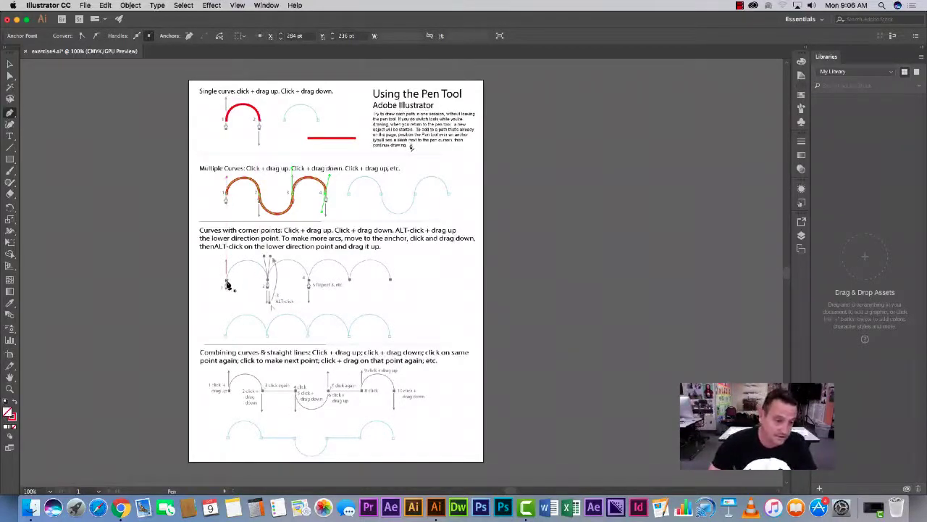
Step: Trace the four numbered arches under Curves with corner points, bending each lower direction handle upward to form the corners between them
drag(228, 283, 228, 260)
drag(269, 284, 269, 314)
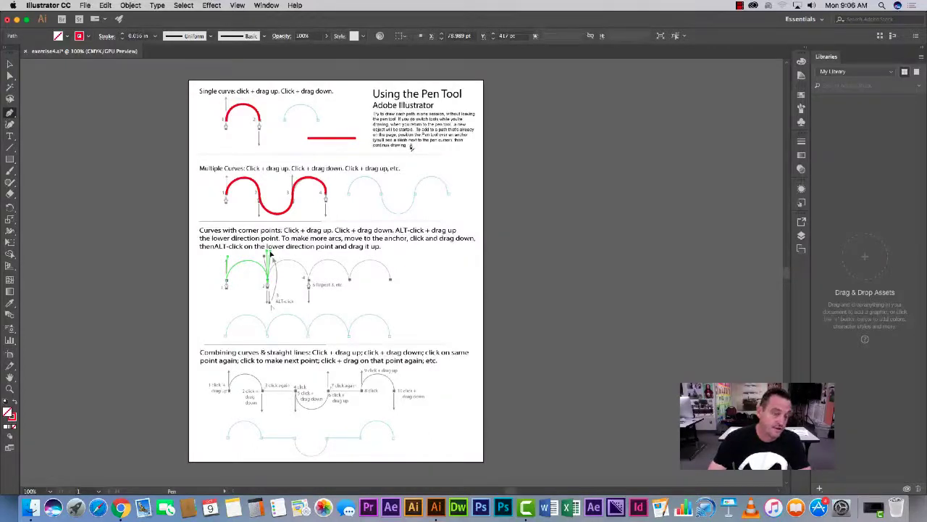
click(270, 255)
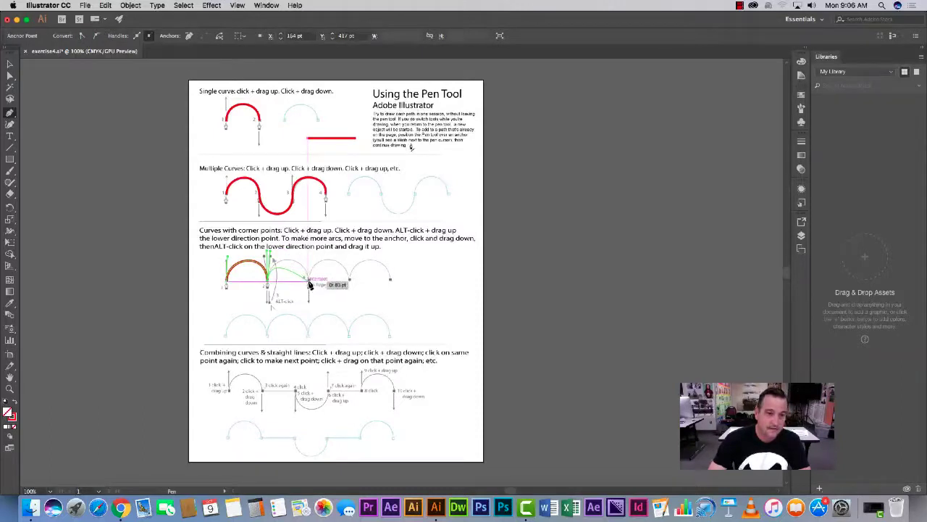
drag(309, 284, 313, 307)
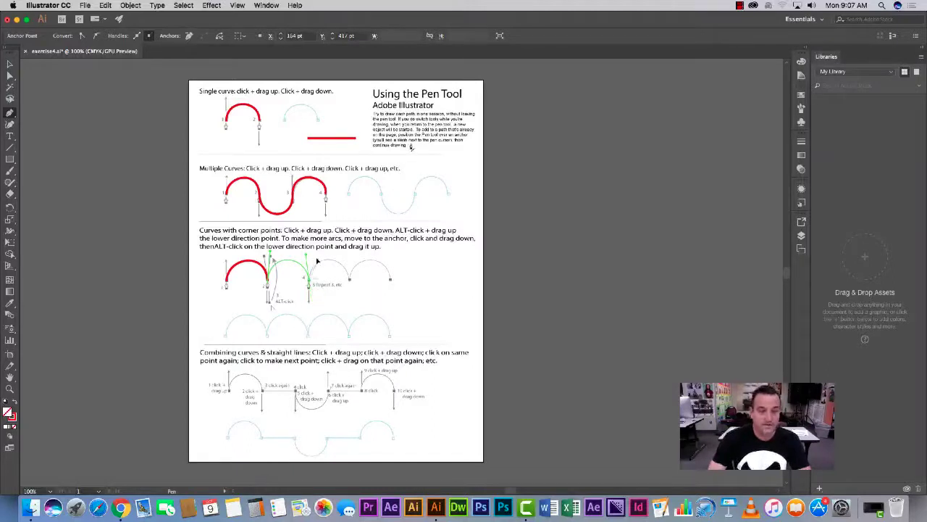
drag(309, 253, 309, 252)
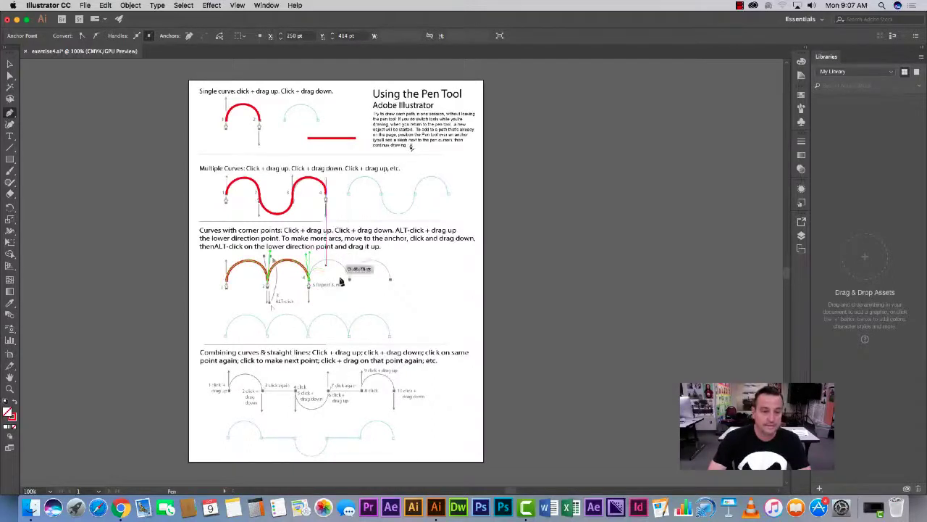
drag(348, 281, 353, 307)
mouse_move(350, 255)
mouse_down()
mouse_move(398, 275)
mouse_move(356, 263)
mouse_move(349, 307)
mouse_move(355, 254)
mouse_up()
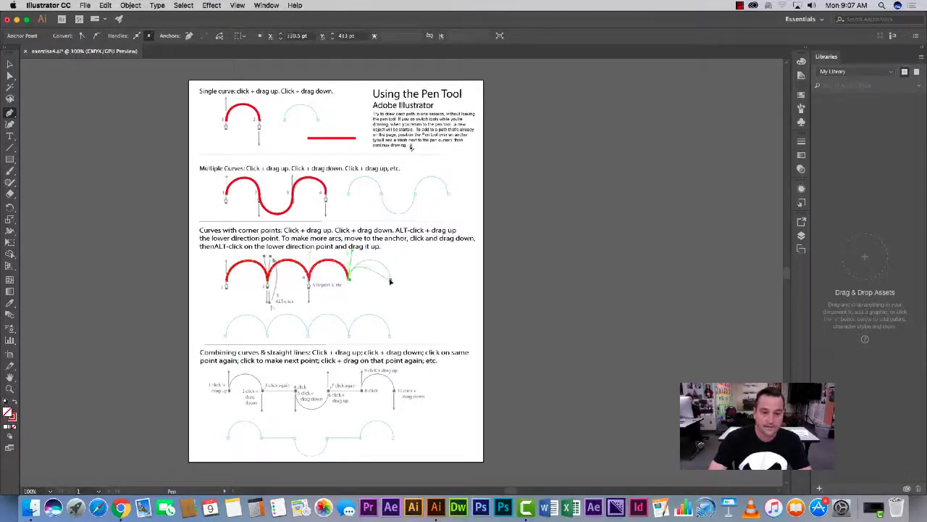
drag(390, 281, 387, 310)
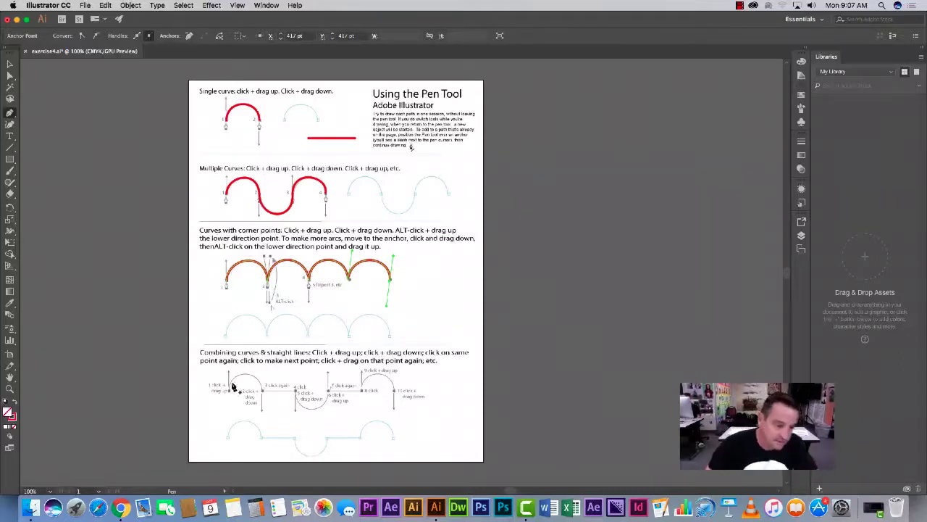
Step: Trace points 1 to 7 of the Combining curves & straight lines example: upper arch, straight segment and lower arc, with corner points between them
drag(229, 391, 264, 416)
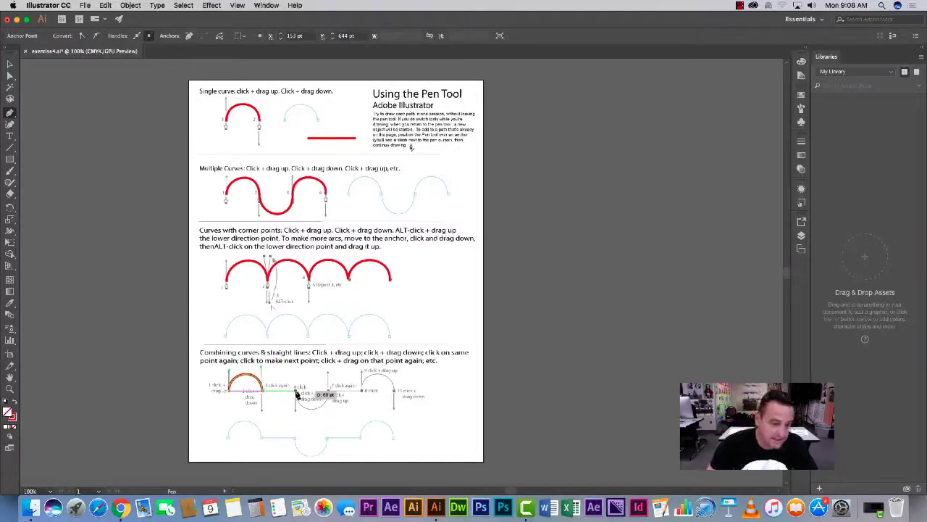
click(298, 392)
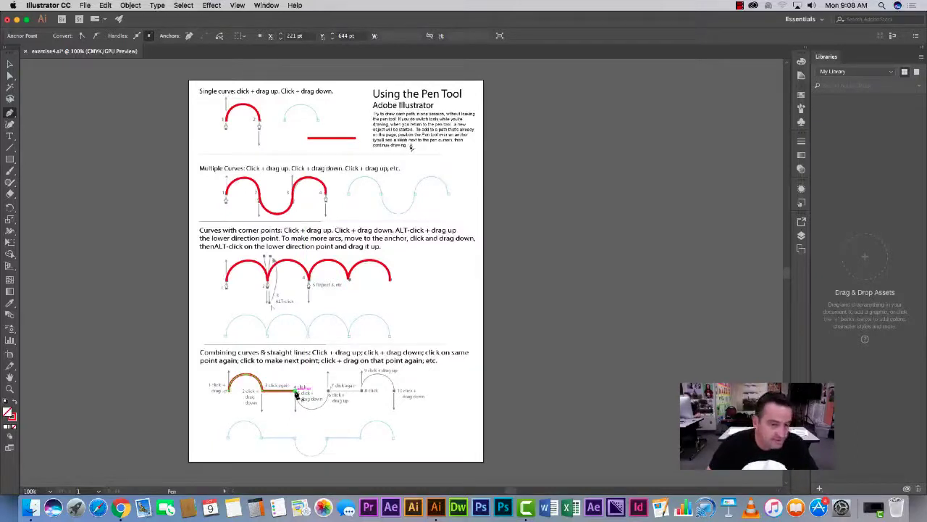
drag(296, 392, 296, 411)
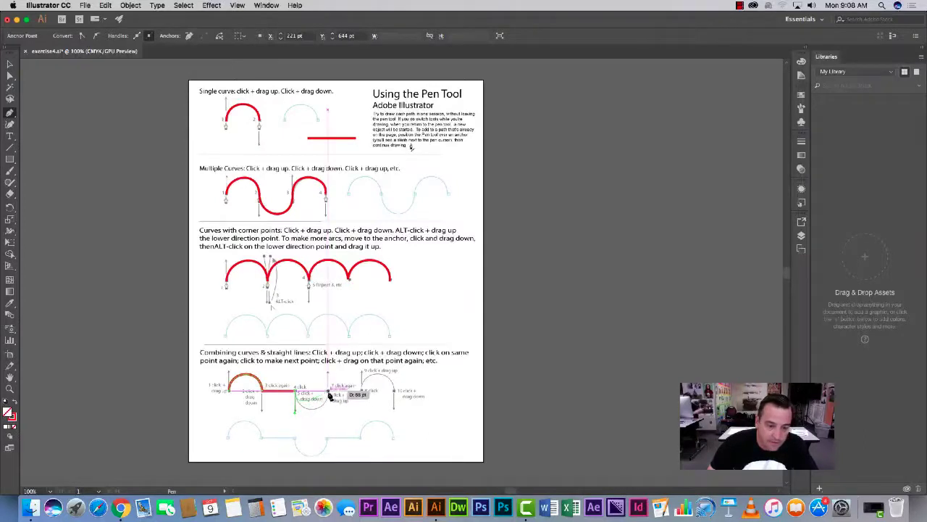
drag(328, 393, 329, 363)
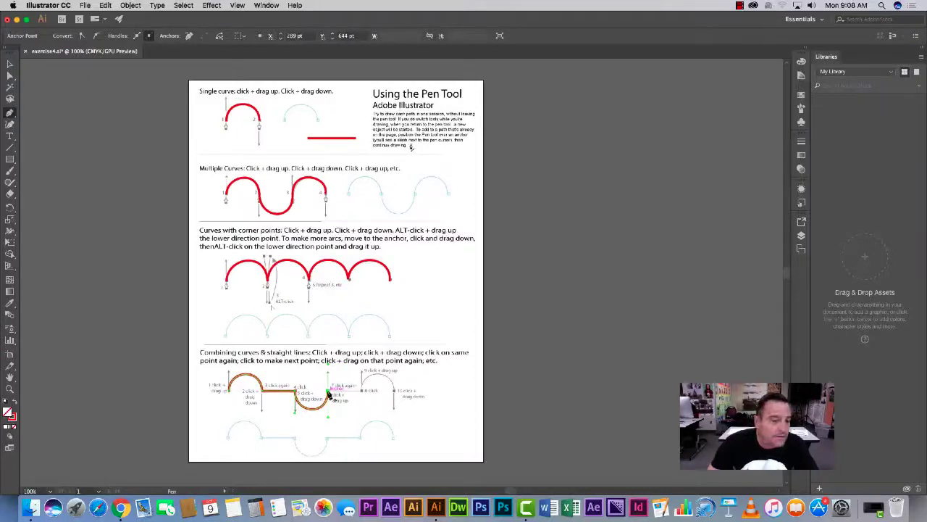
click(328, 393)
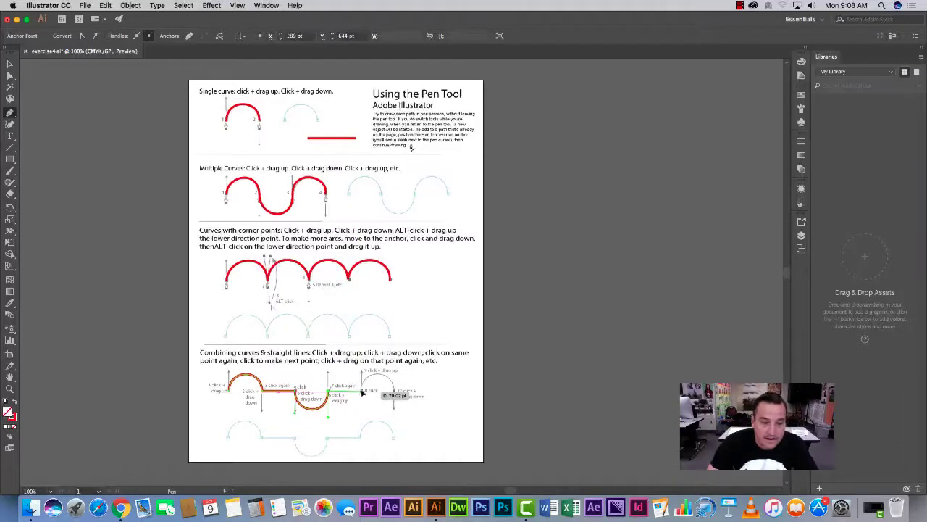
Step: Continue the path with a straight segment to point 8 and a final upper arch to point 10, retracting the end handle
click(364, 393)
drag(362, 392, 363, 366)
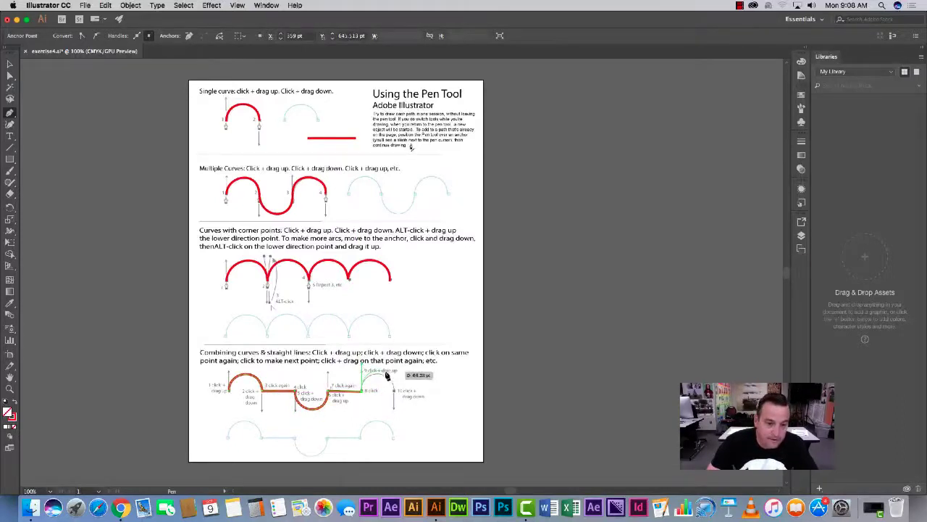
drag(395, 394, 393, 416)
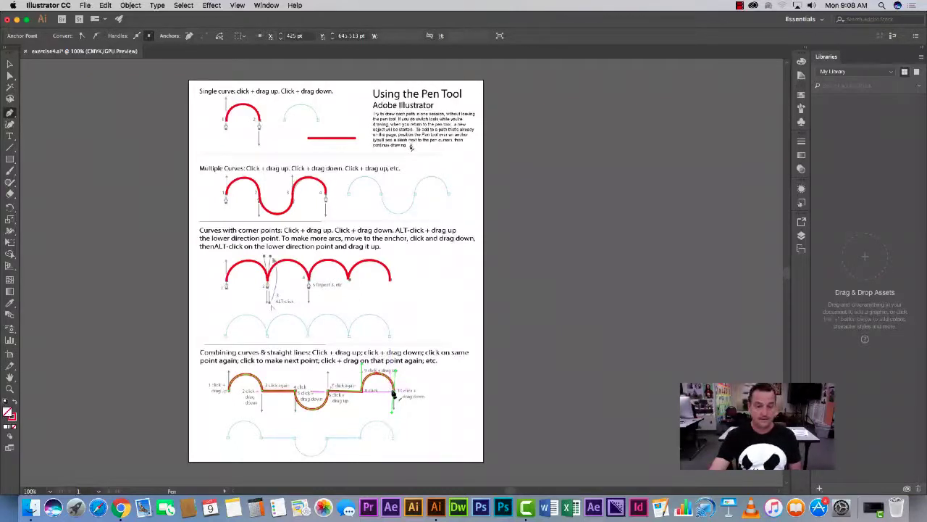
click(394, 391)
drag(272, 453, 415, 409)
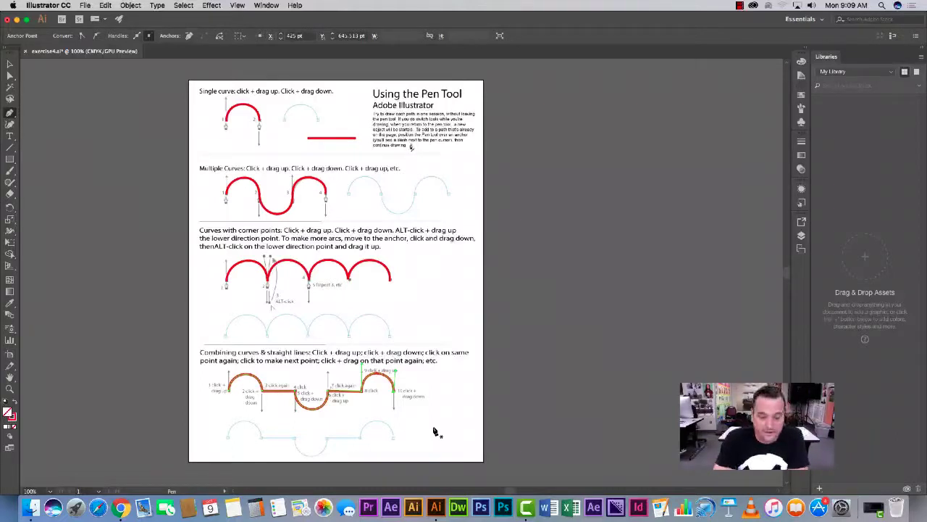
scroll(421, 424, left, 1)
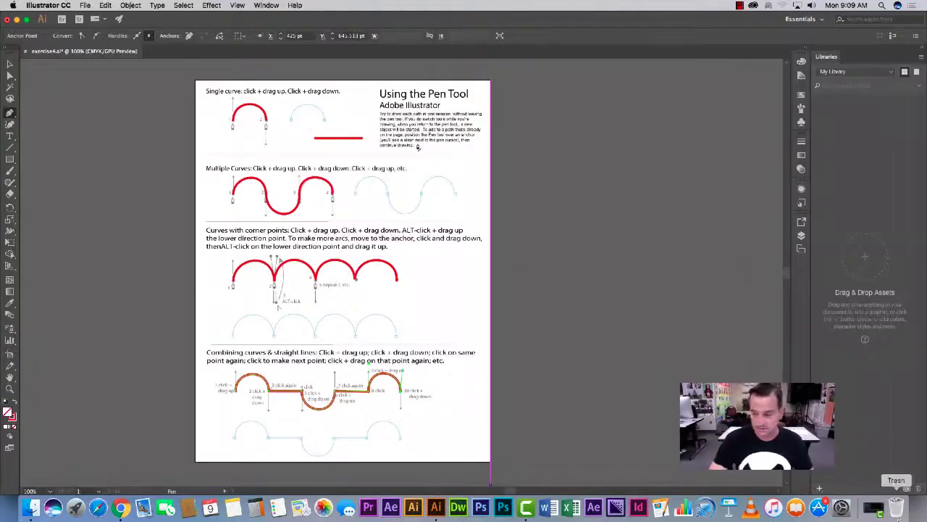
click(872, 507)
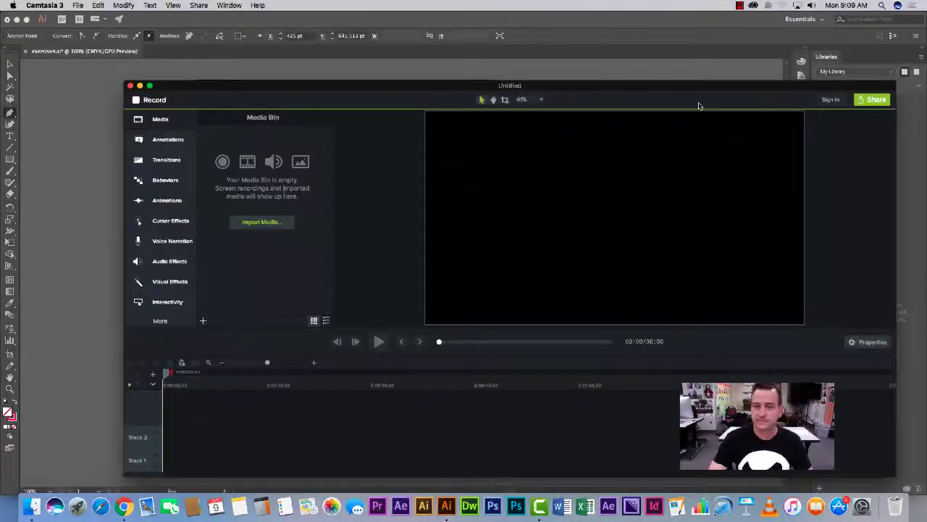
click(740, 6)
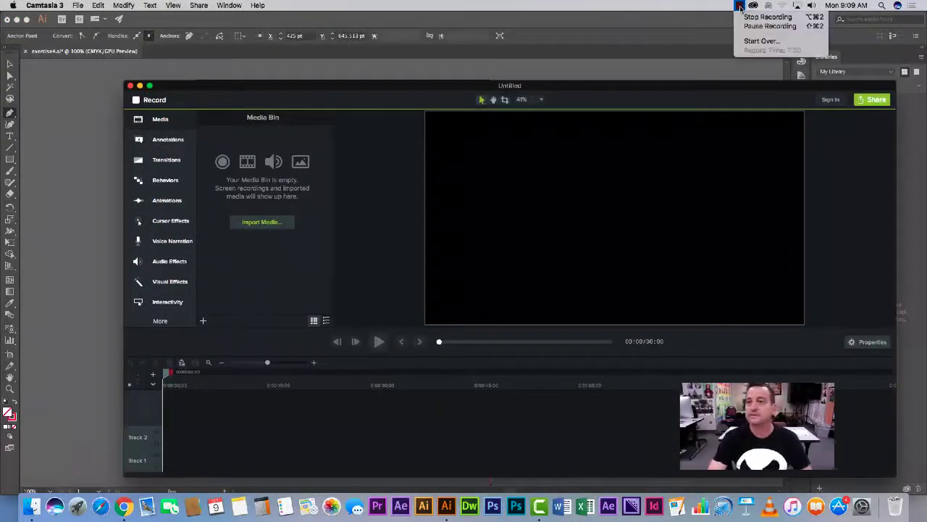